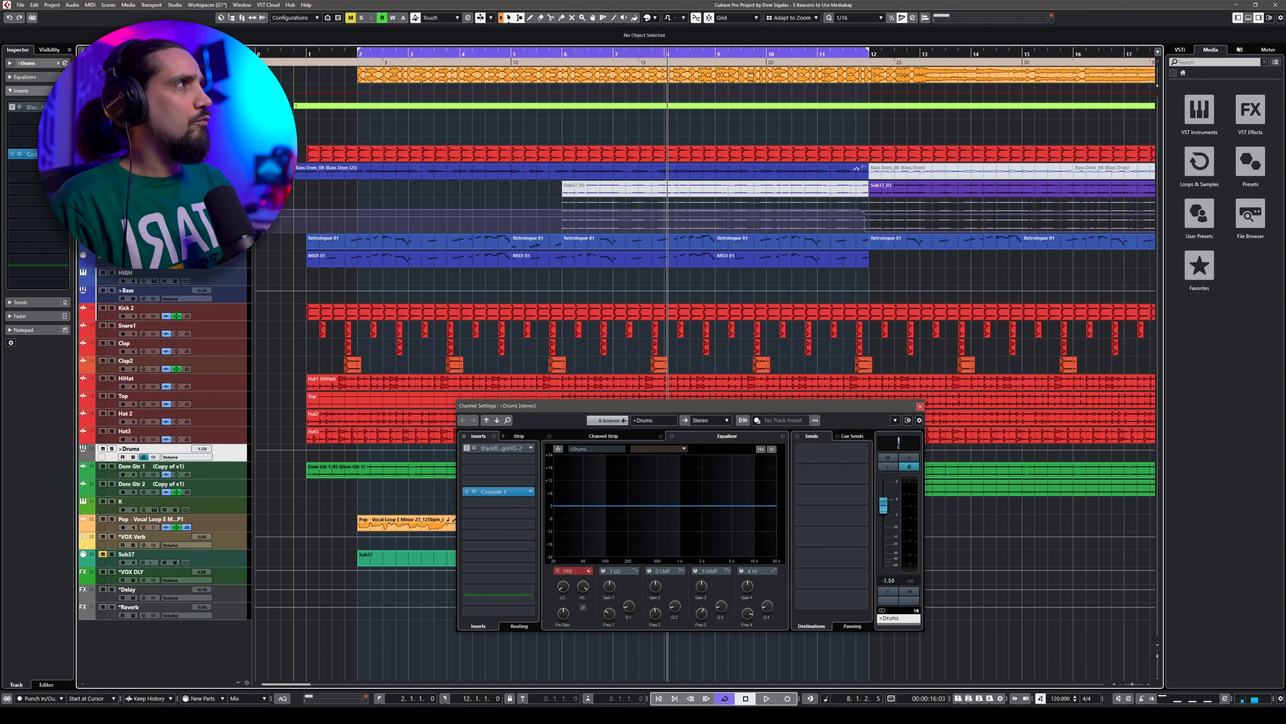
Add Retrologue from the media browser's VST instruments as a new instrument track at the end of the track list.
click(1267, 49)
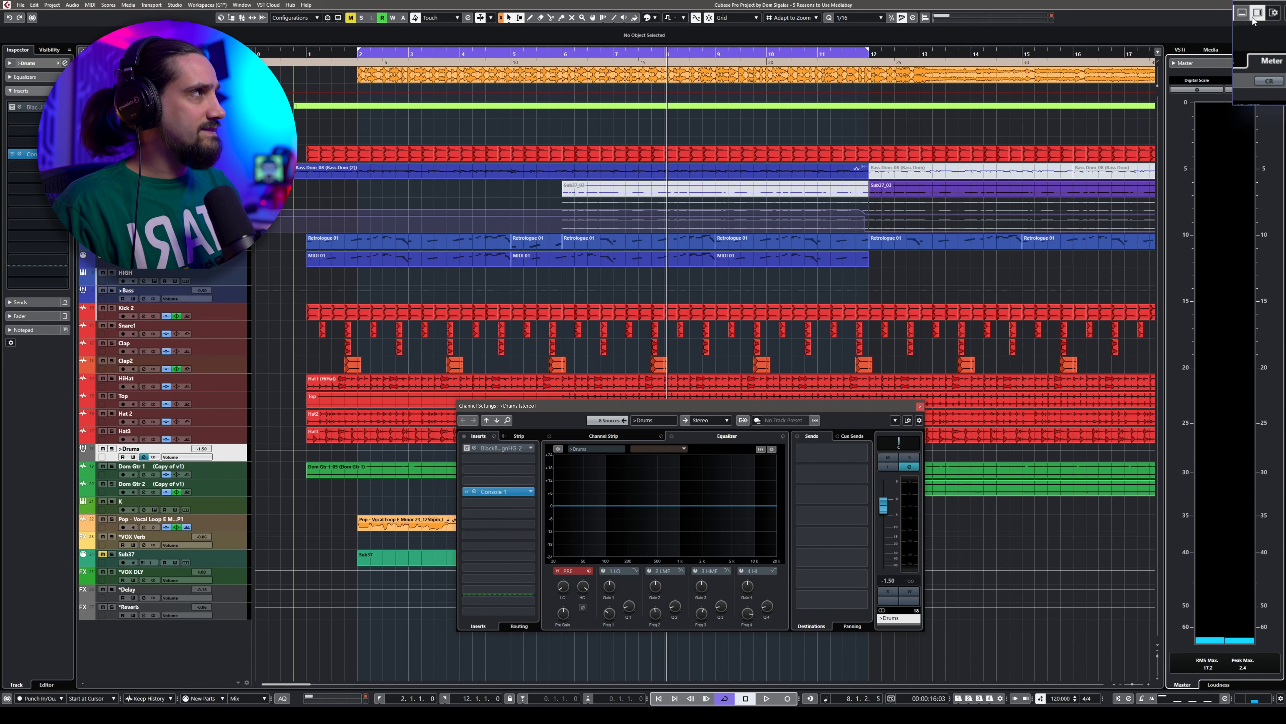
click(1187, 61)
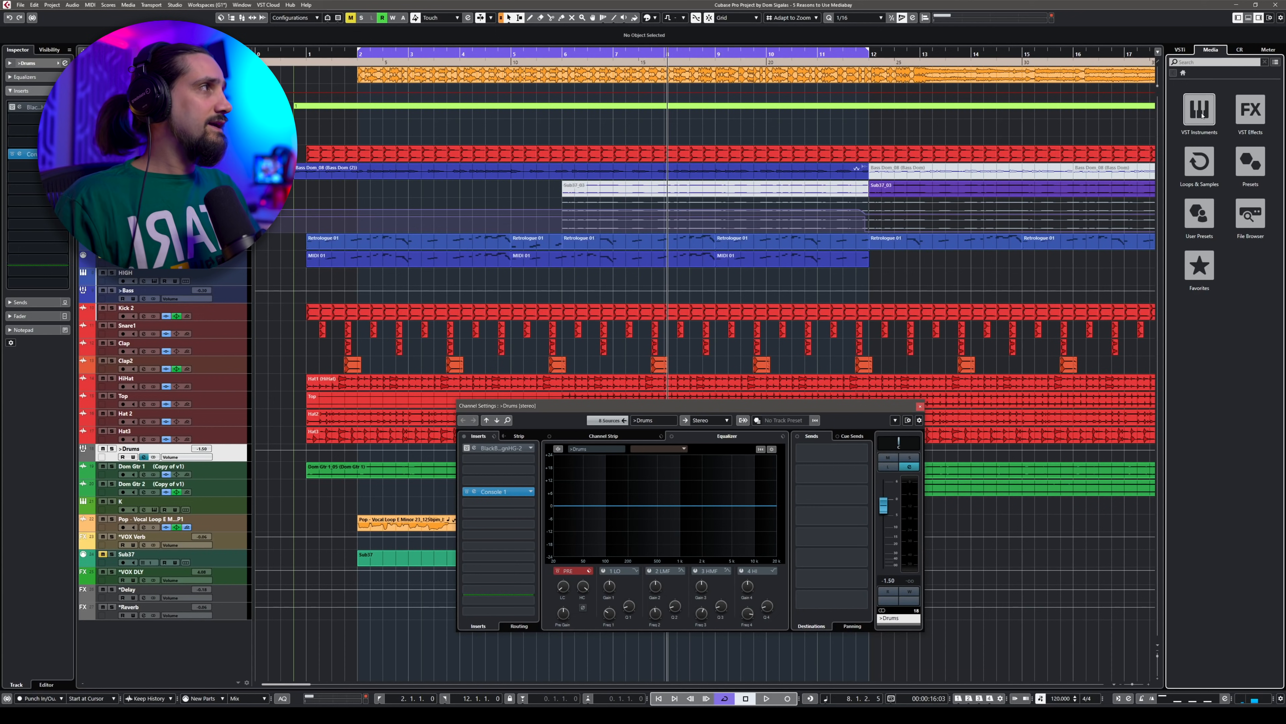
click(1202, 115)
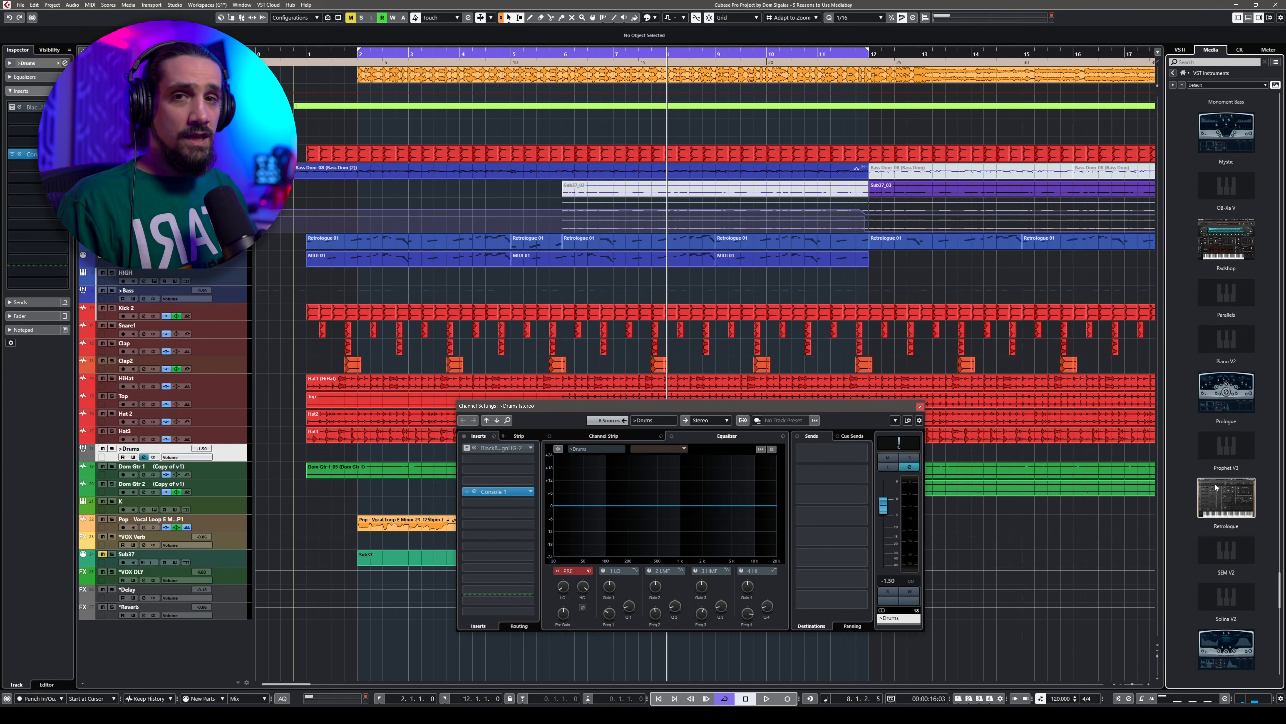
drag(1216, 488, 268, 637)
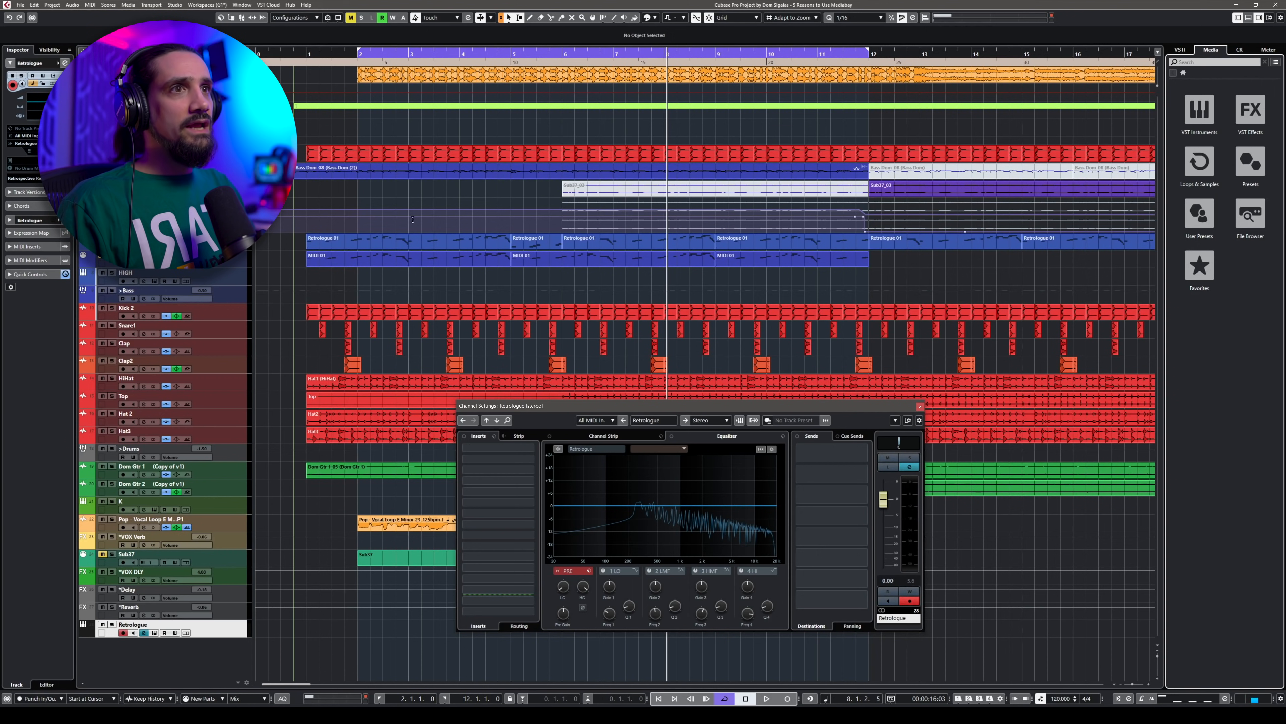
Insert the Empirical Labs Arousor effect on the Drums channel below its first insert and move the plug-in window clear of the channel settings.
click(227, 456)
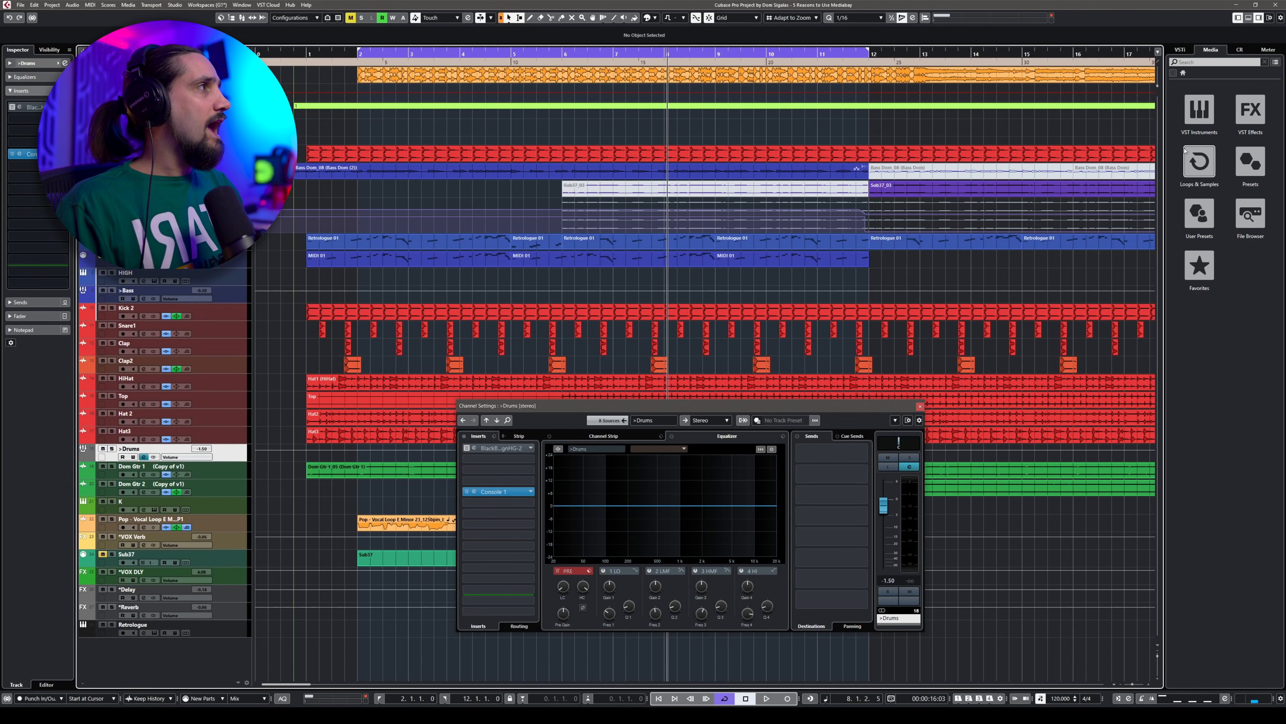
click(1249, 111)
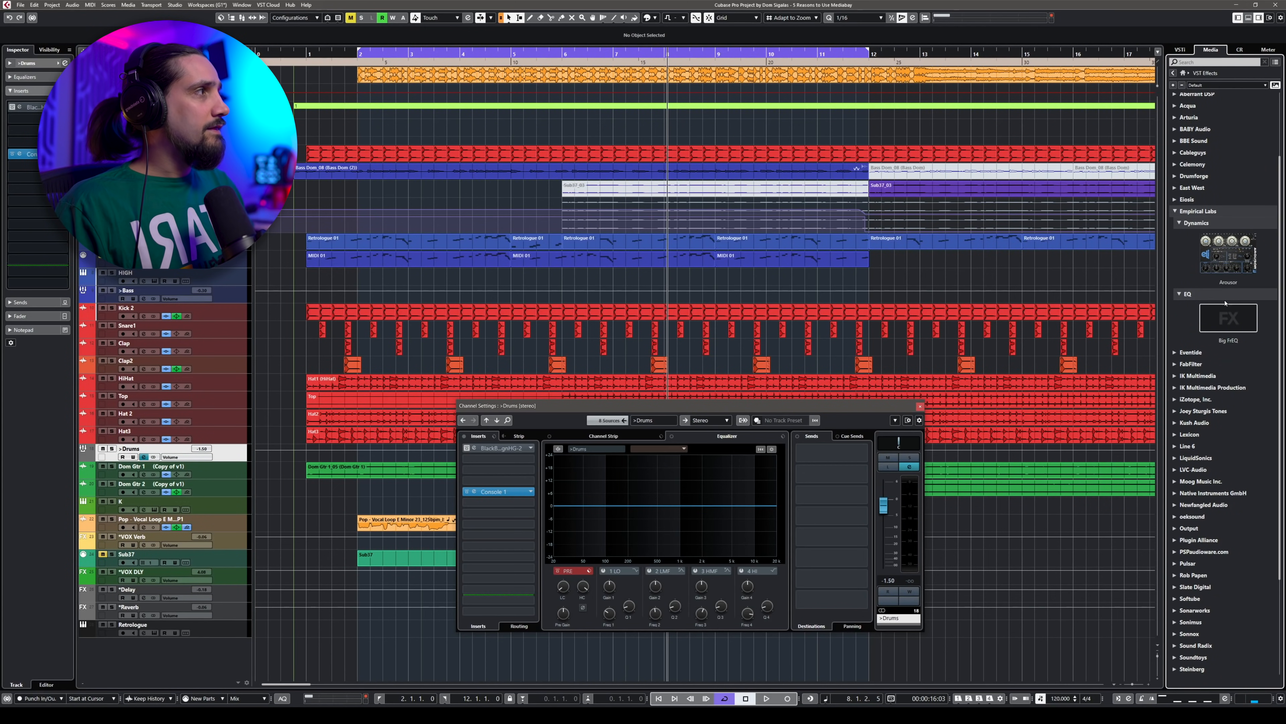
drag(1226, 267, 572, 483)
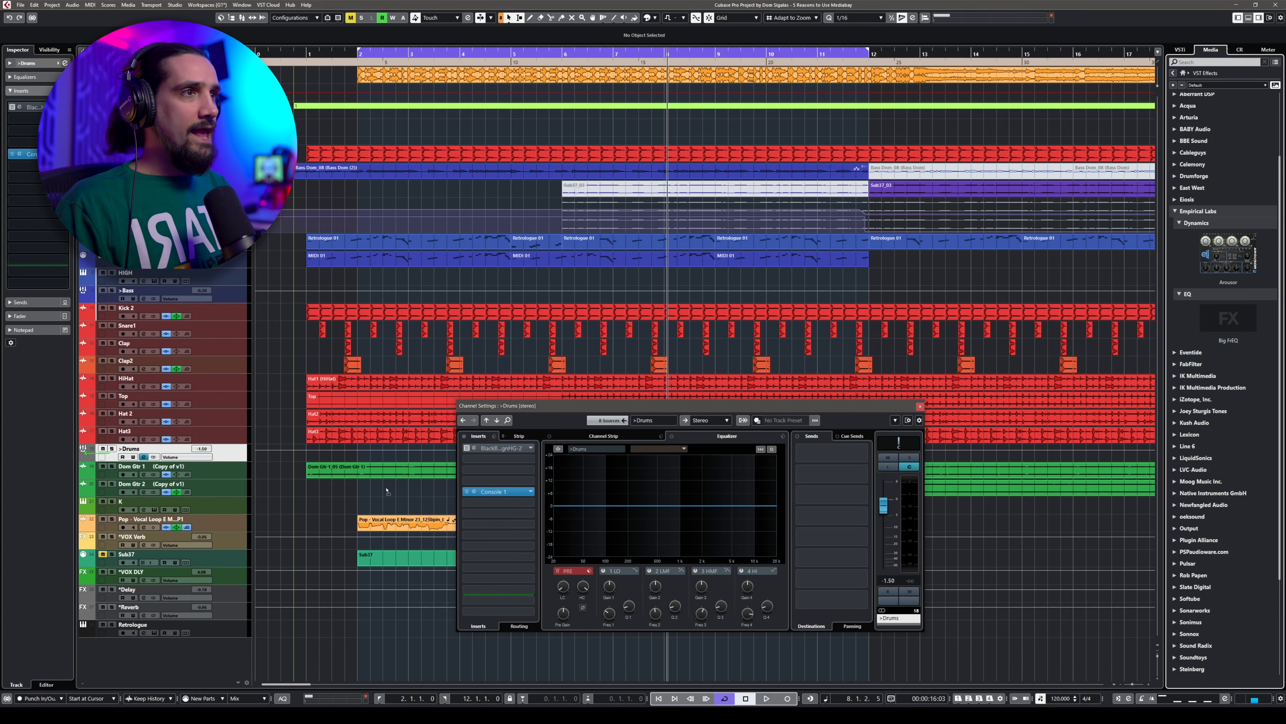
drag(580, 404, 359, 260)
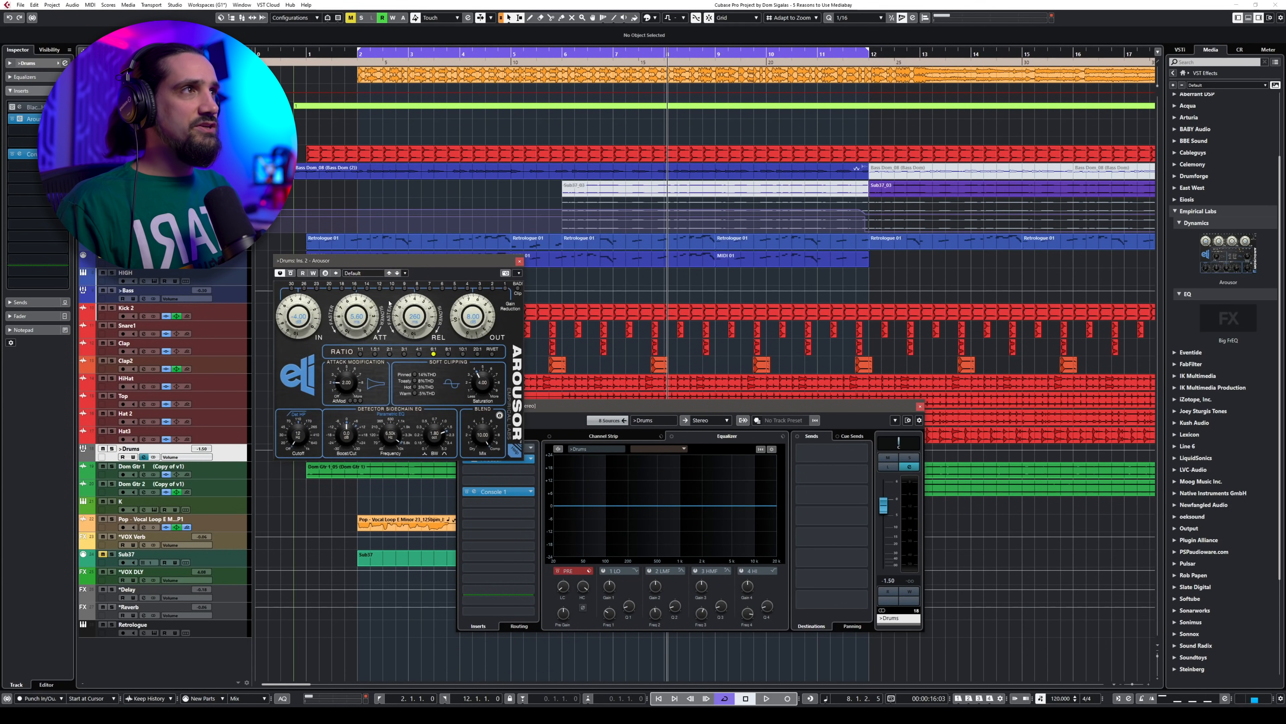
Play the project from bar 2 and adjust the Arousor's OUT level while listening, and stop playback.
click(358, 54)
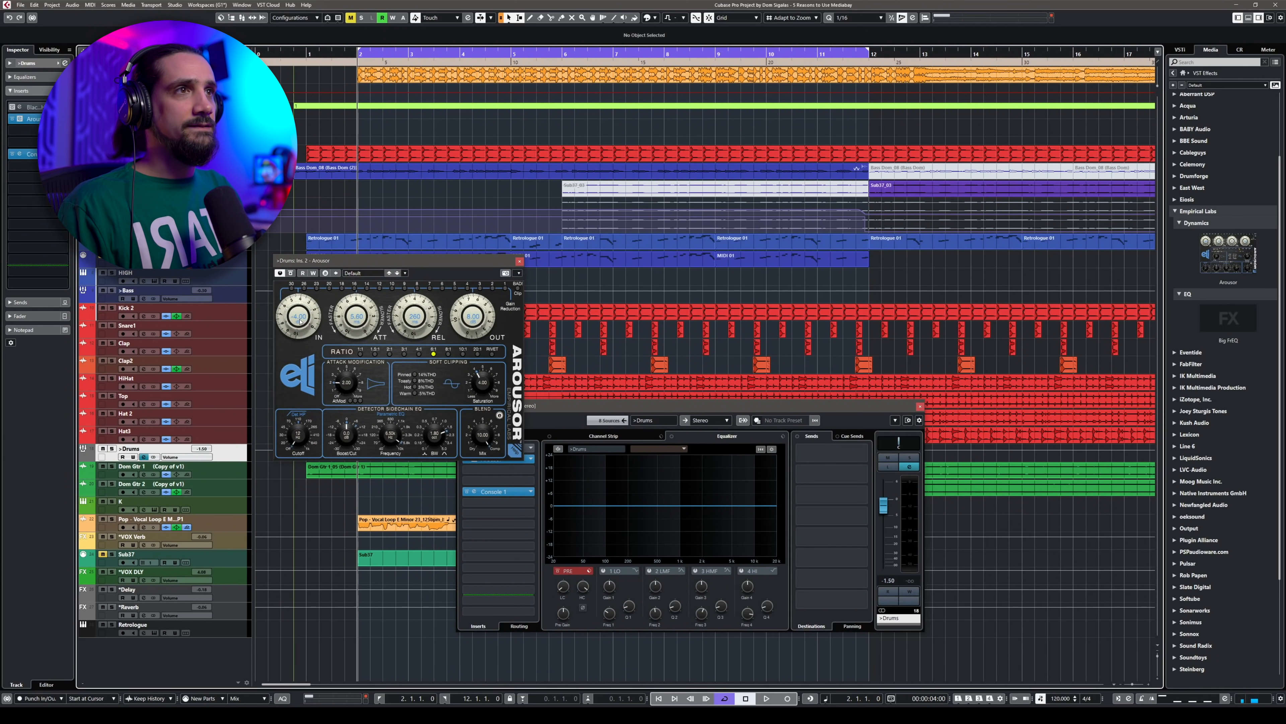
key(space)
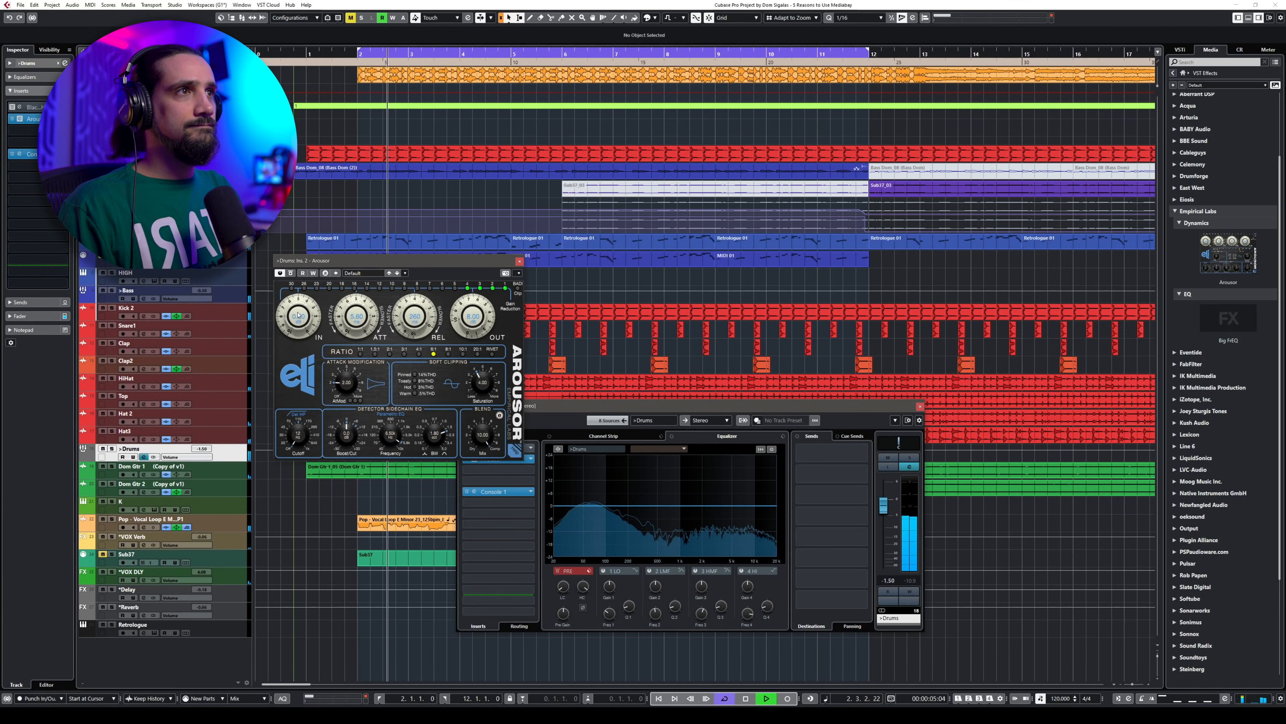
drag(472, 313, 471, 326)
scroll(472, 325, up, 5)
key(space)
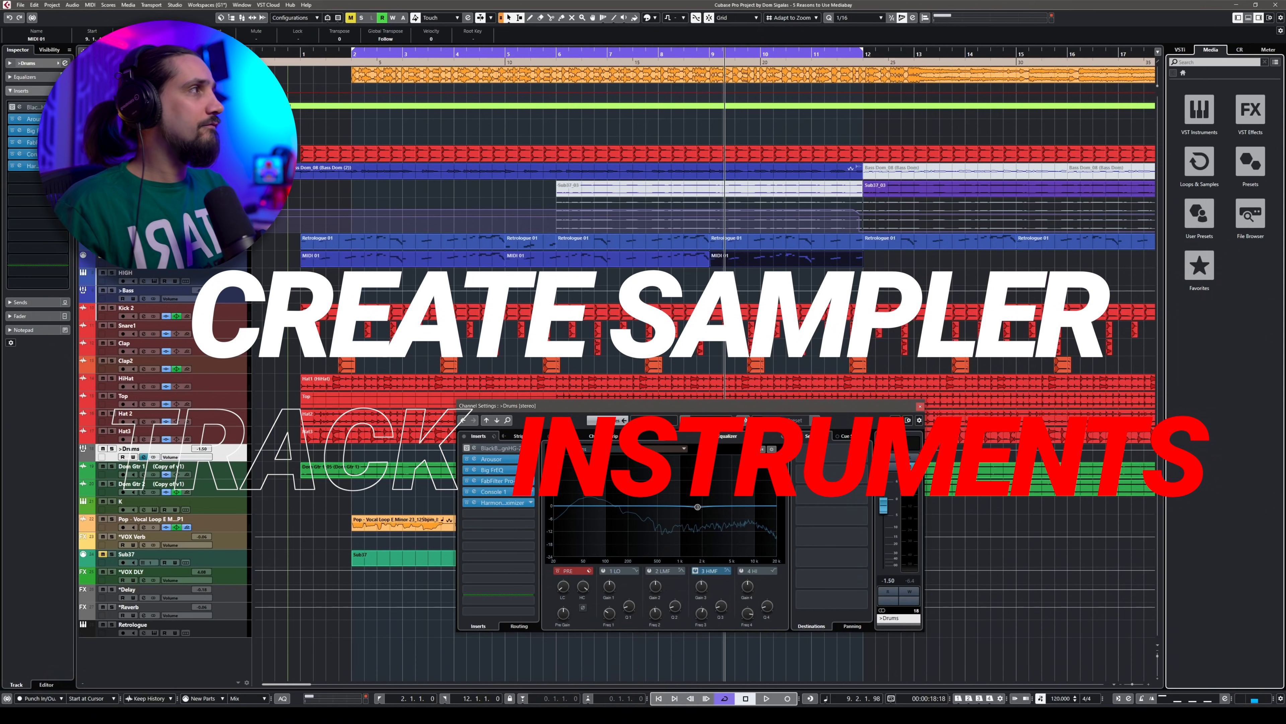
Preview a Jazz - Trumpet Loop A Minor sample from Loops & Samples and create a sampler track from it.
click(1202, 172)
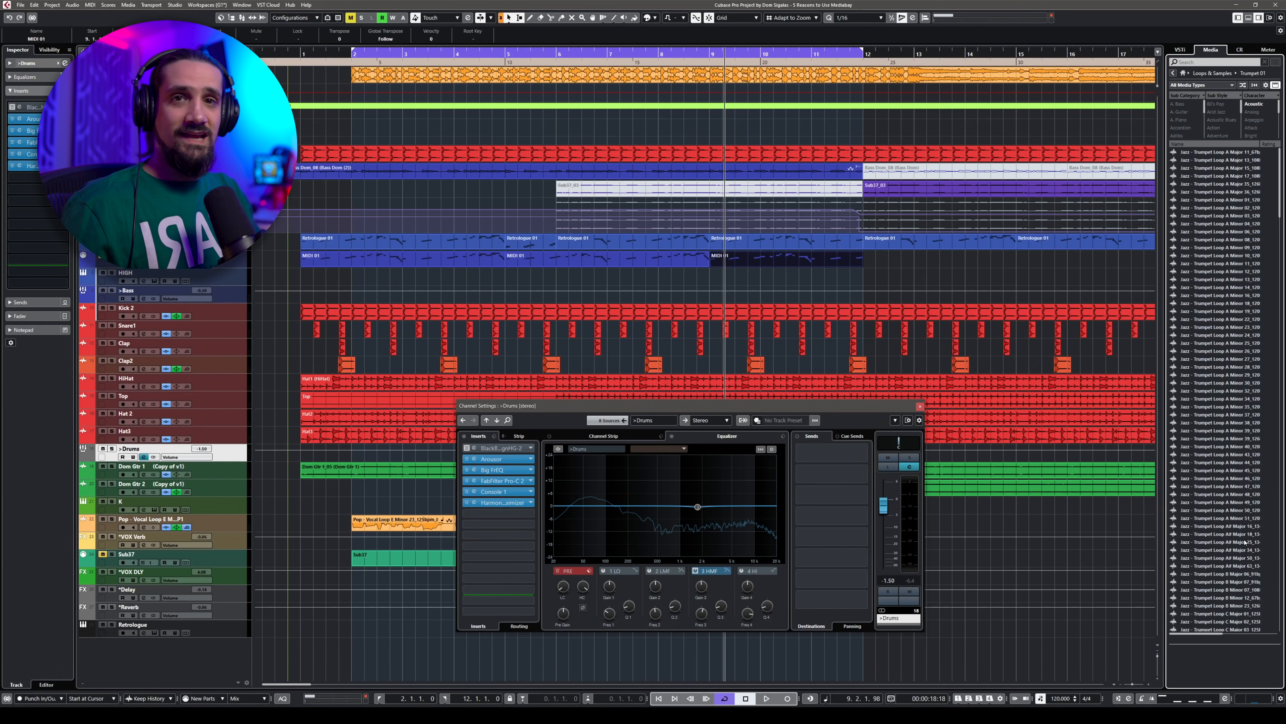
click(1228, 351)
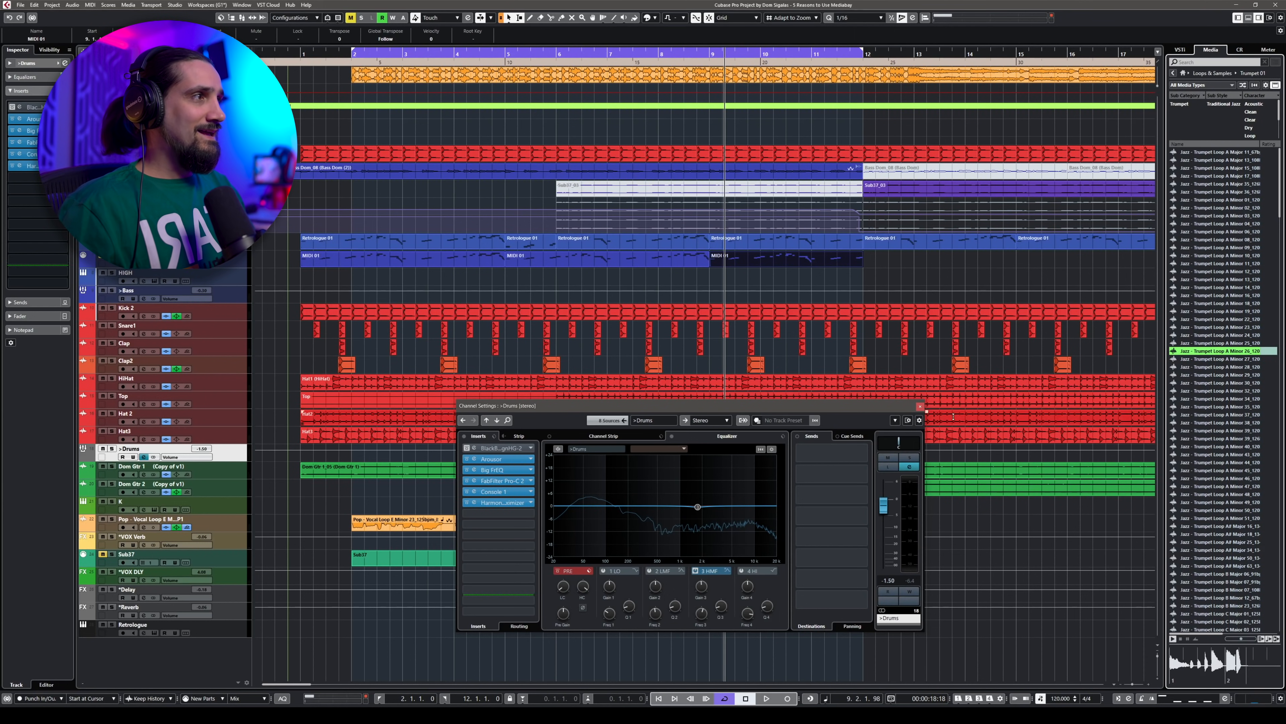
key(Escape)
right_click(1214, 350)
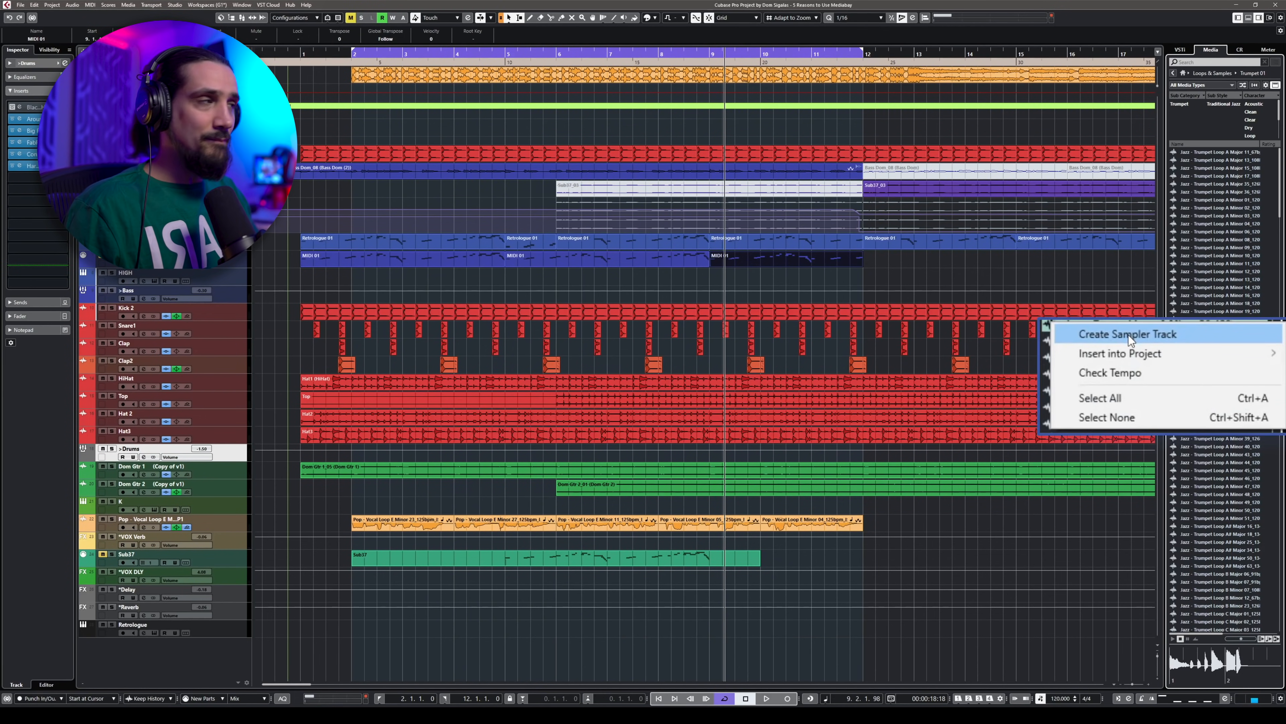
click(1129, 335)
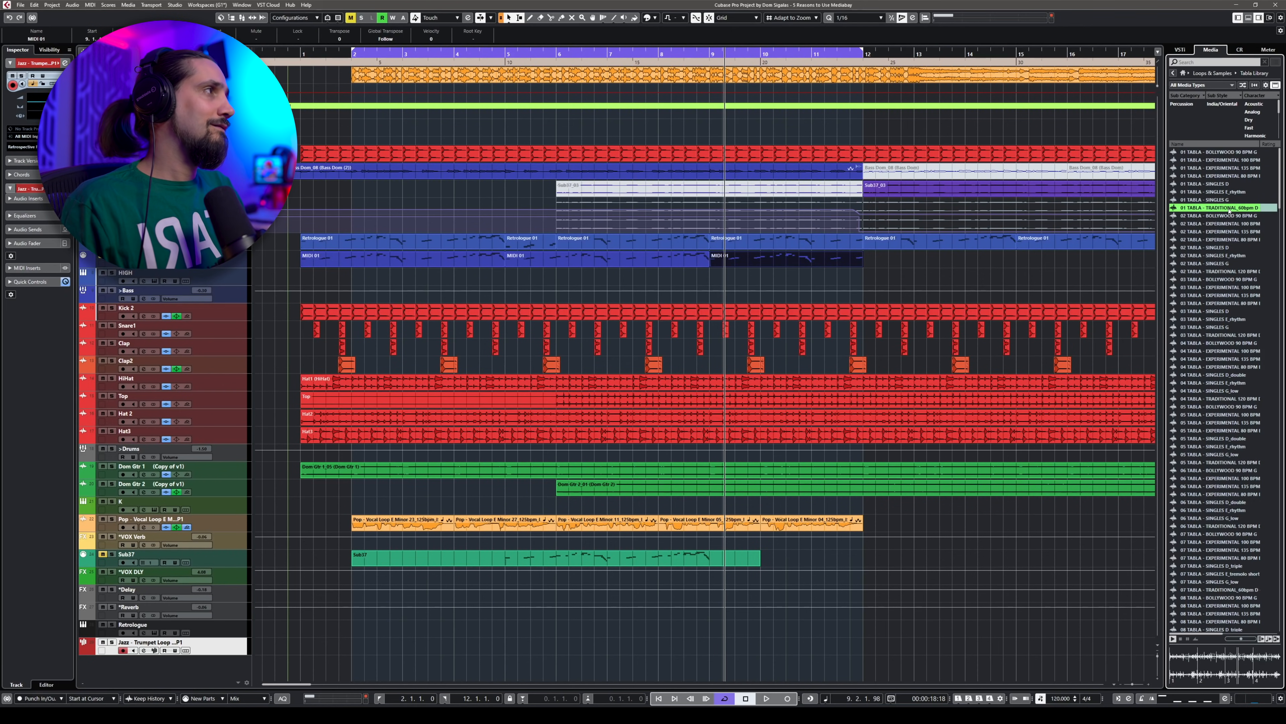
Load the 01 TABLA - TRADITIONAL_60bpm D loop from the media browser into a new sampler track and set its playback mode to Slice.
drag(1230, 211, 642, 354)
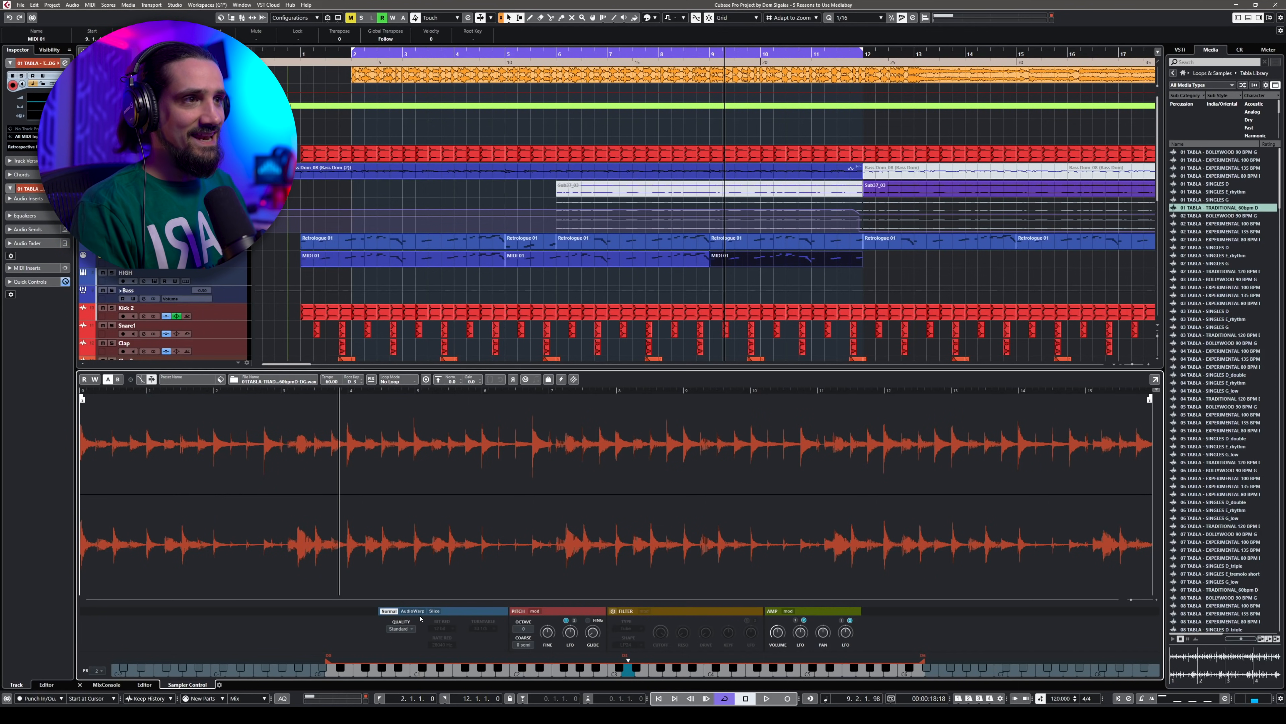
click(434, 611)
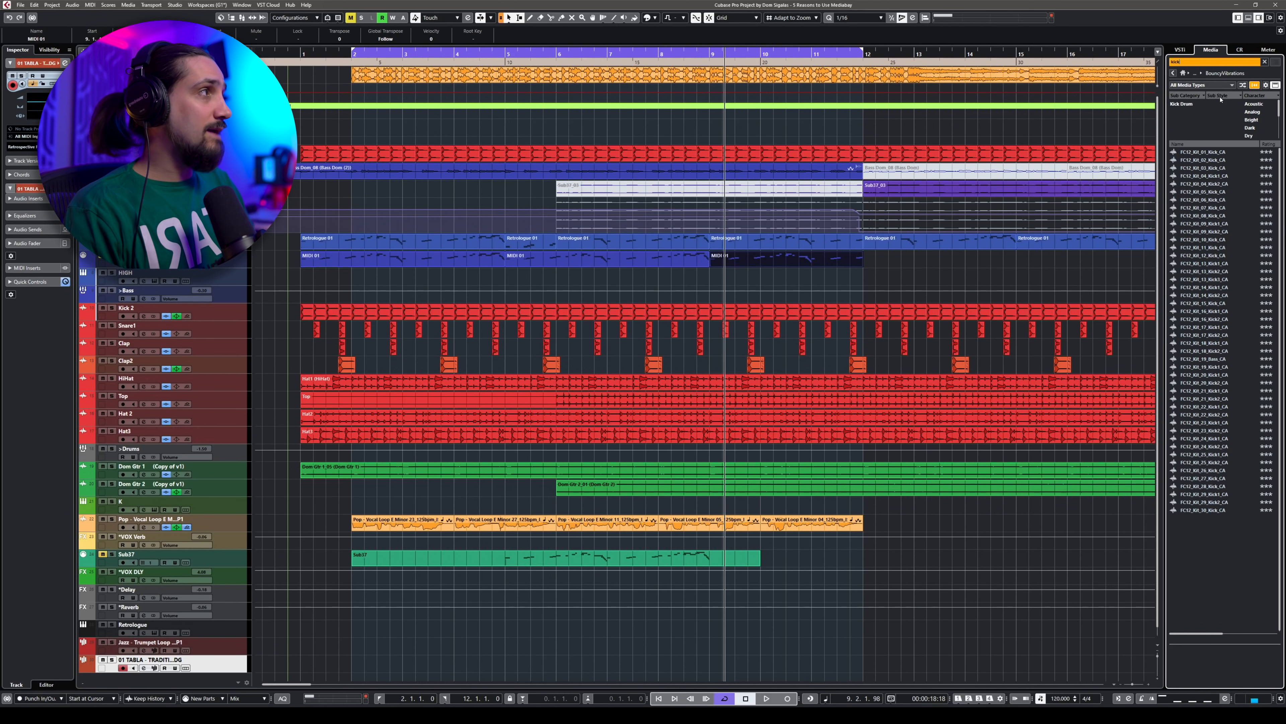
Audition the kick samples in the results list and create a sampler track from FC12_Kit_11_Kick_CA.
click(1210, 152)
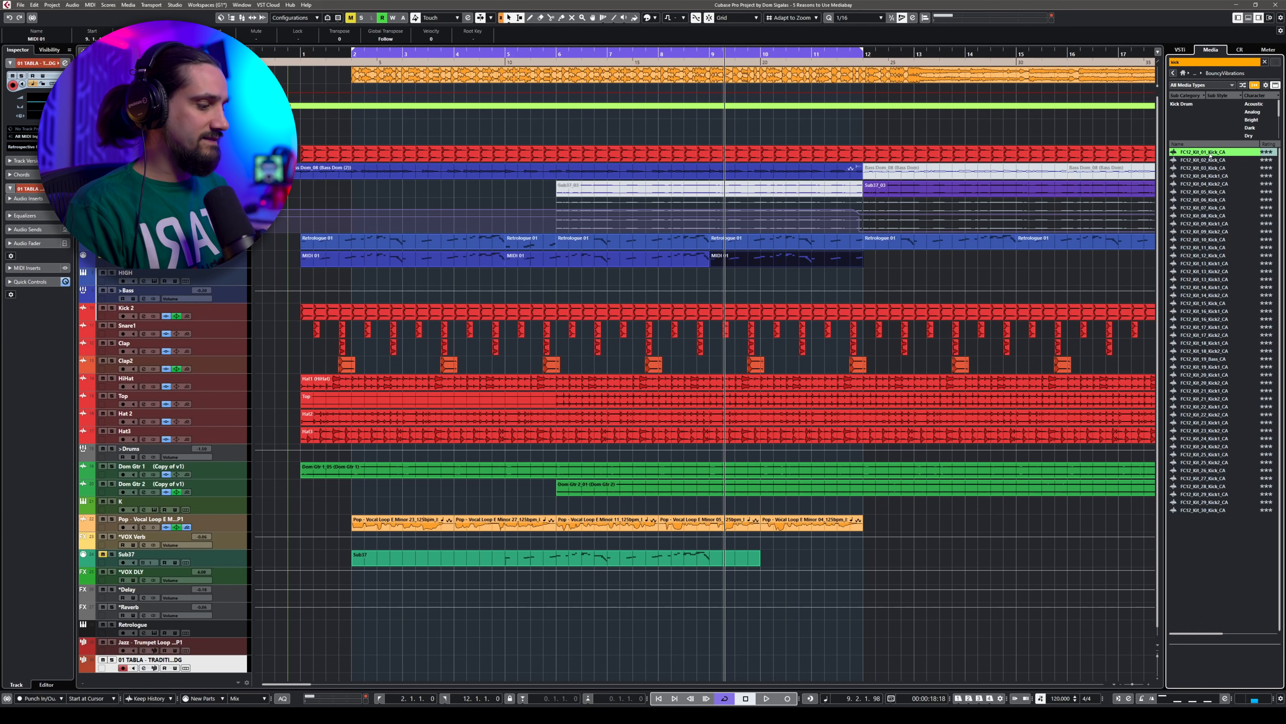
key(Down)
key(Down)
key(Down)
key(Down)
key(Down)
key(Down)
key(Down)
key(Down)
key(Down)
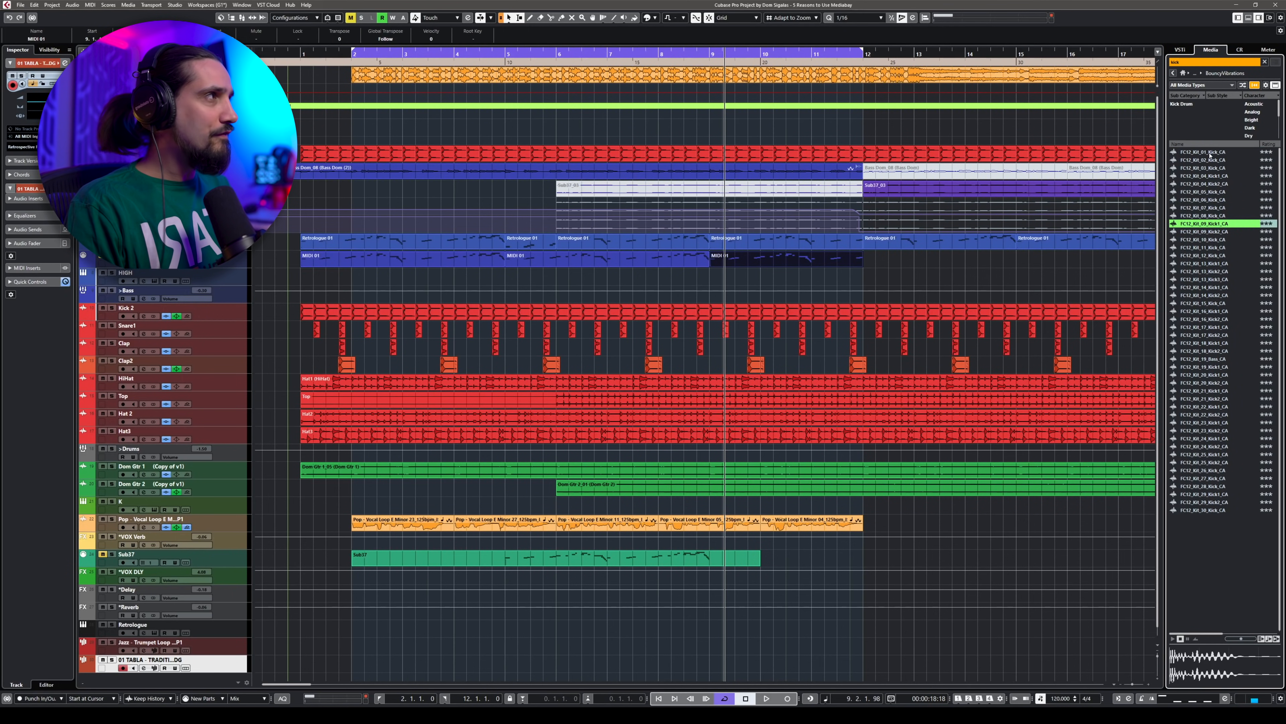
key(Down)
key(Down)
key(Down)
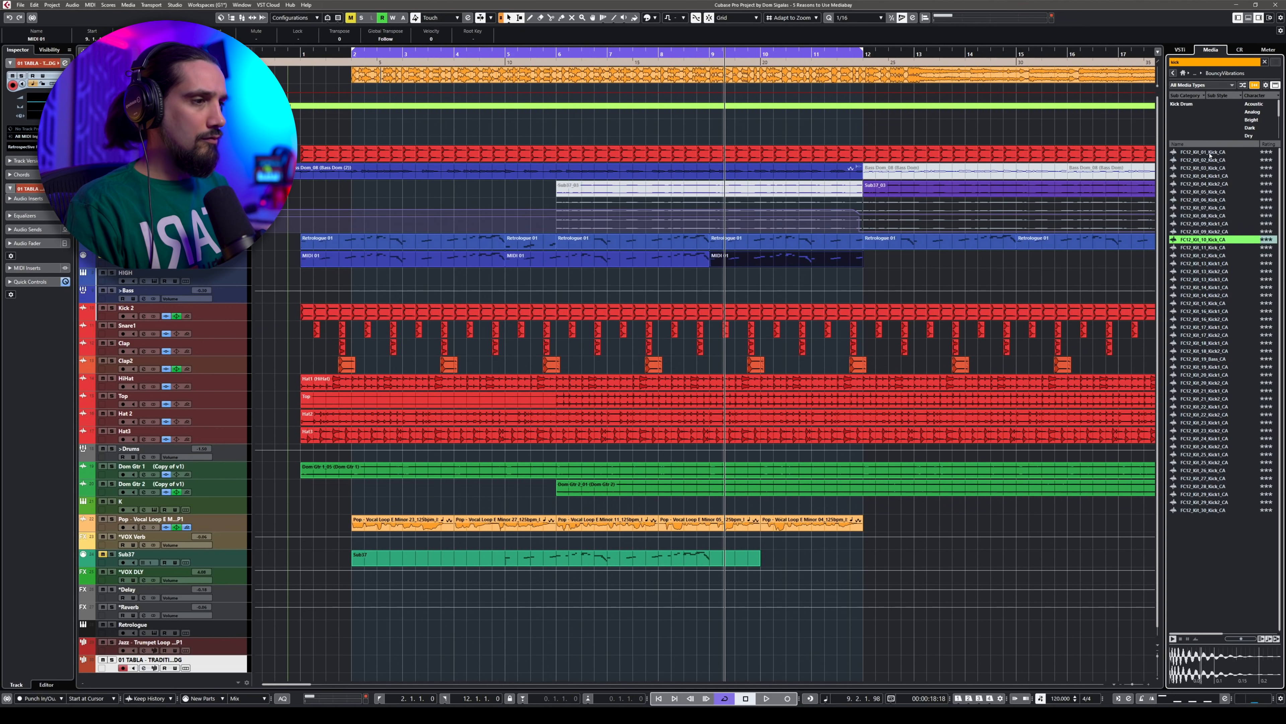
key(Down)
key(Down)
key(Up)
key(Up)
key(Down)
key(Up)
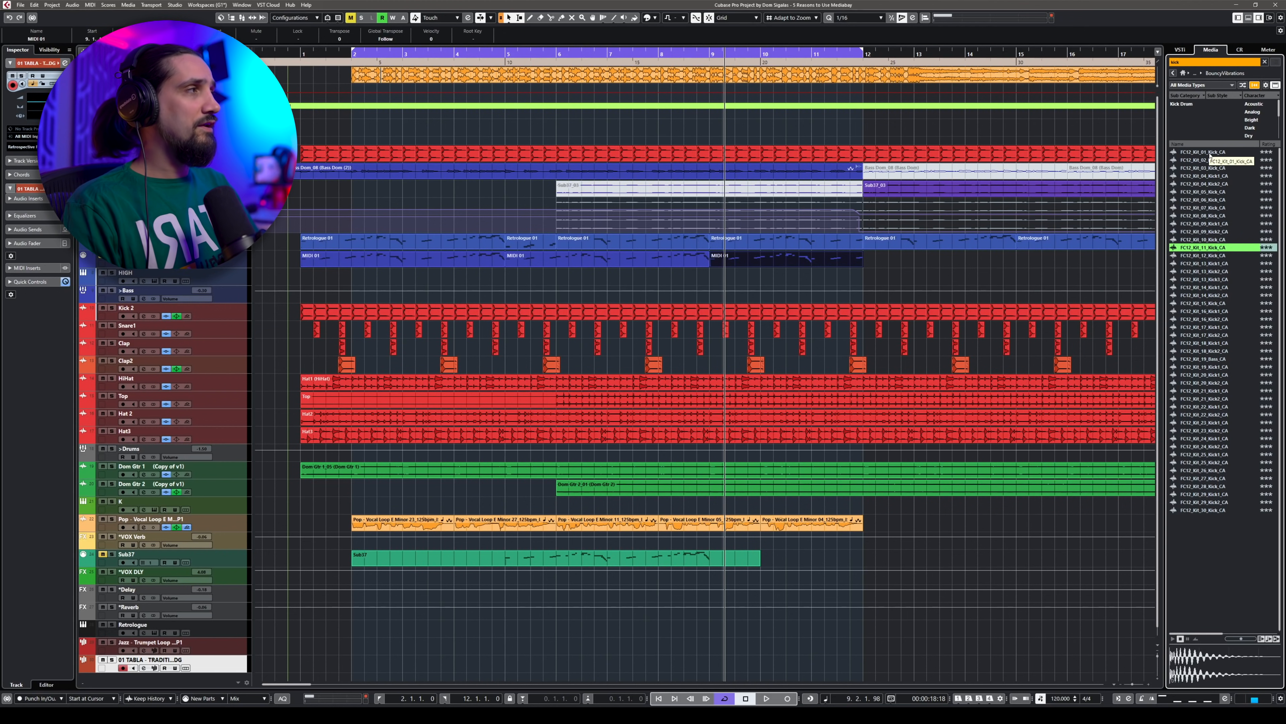
right_click(1174, 247)
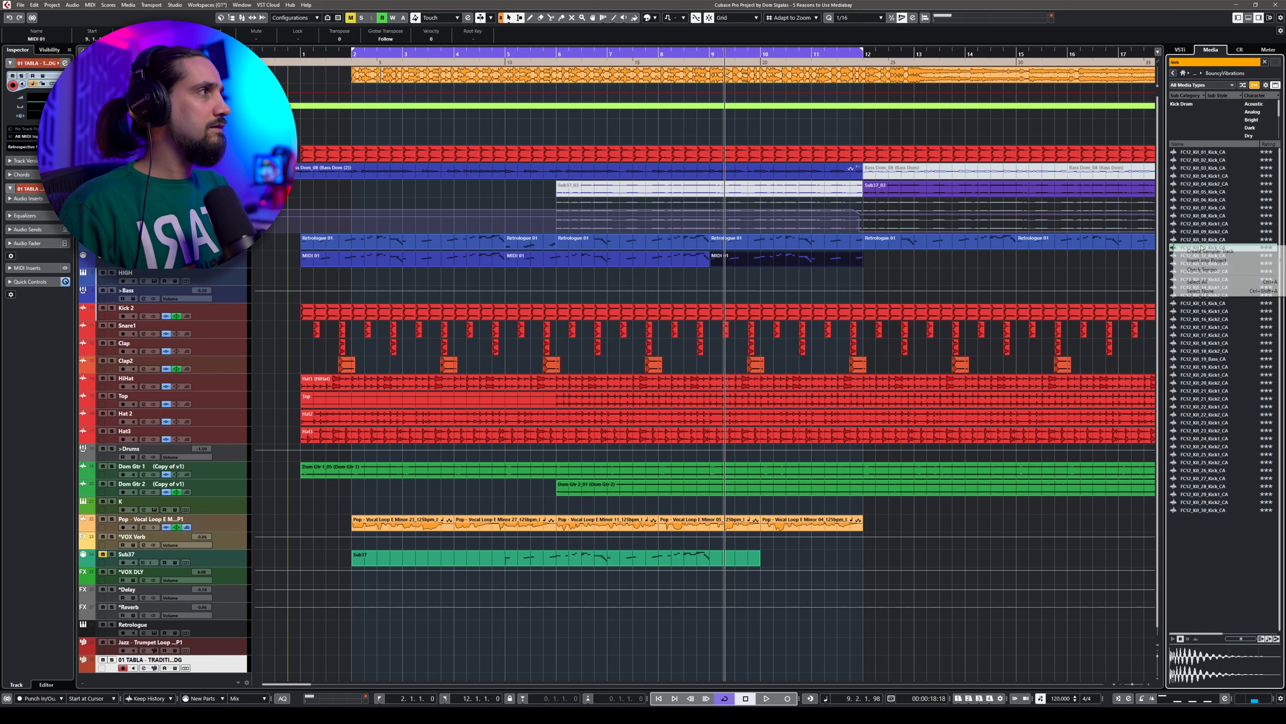
click(1217, 252)
Audition the kick sample at different pitches on the sampler's keyboard.
click(432, 674)
click(432, 675)
click(432, 675)
click(432, 675)
click(432, 675)
click(432, 675)
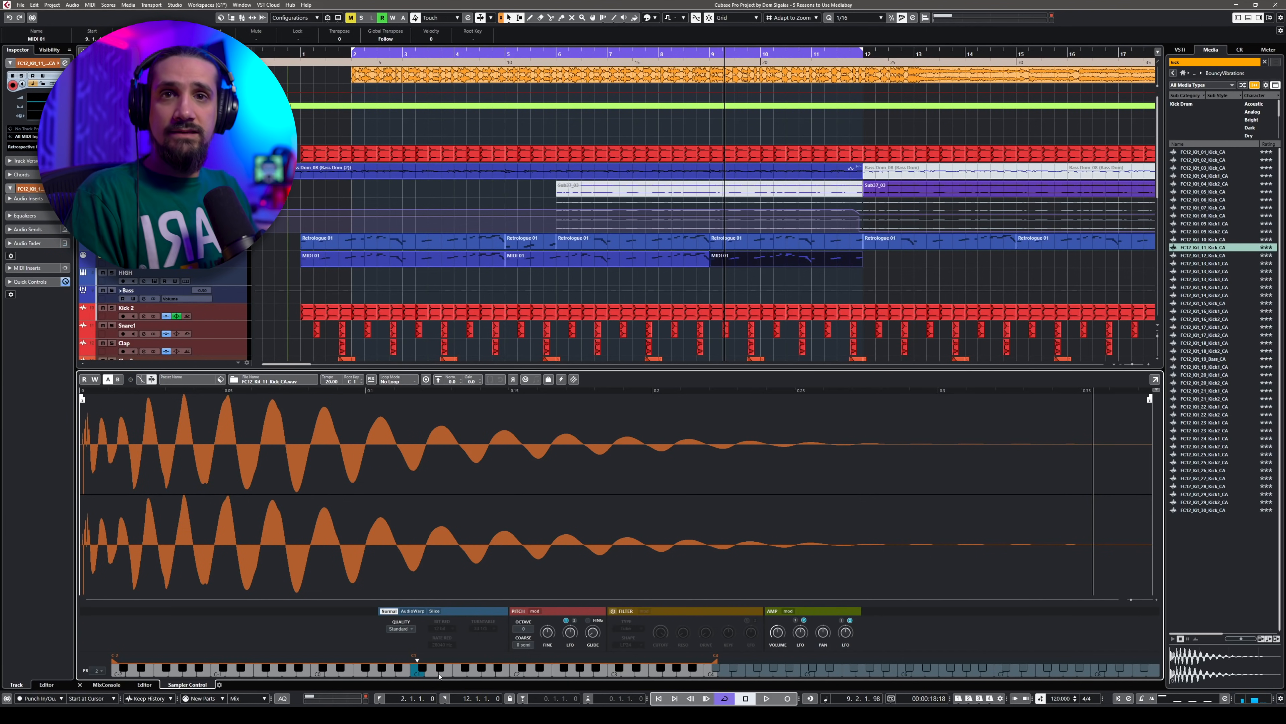
click(439, 675)
click(439, 675)
click(436, 674)
click(474, 673)
click(474, 673)
click(446, 673)
click(436, 674)
click(436, 673)
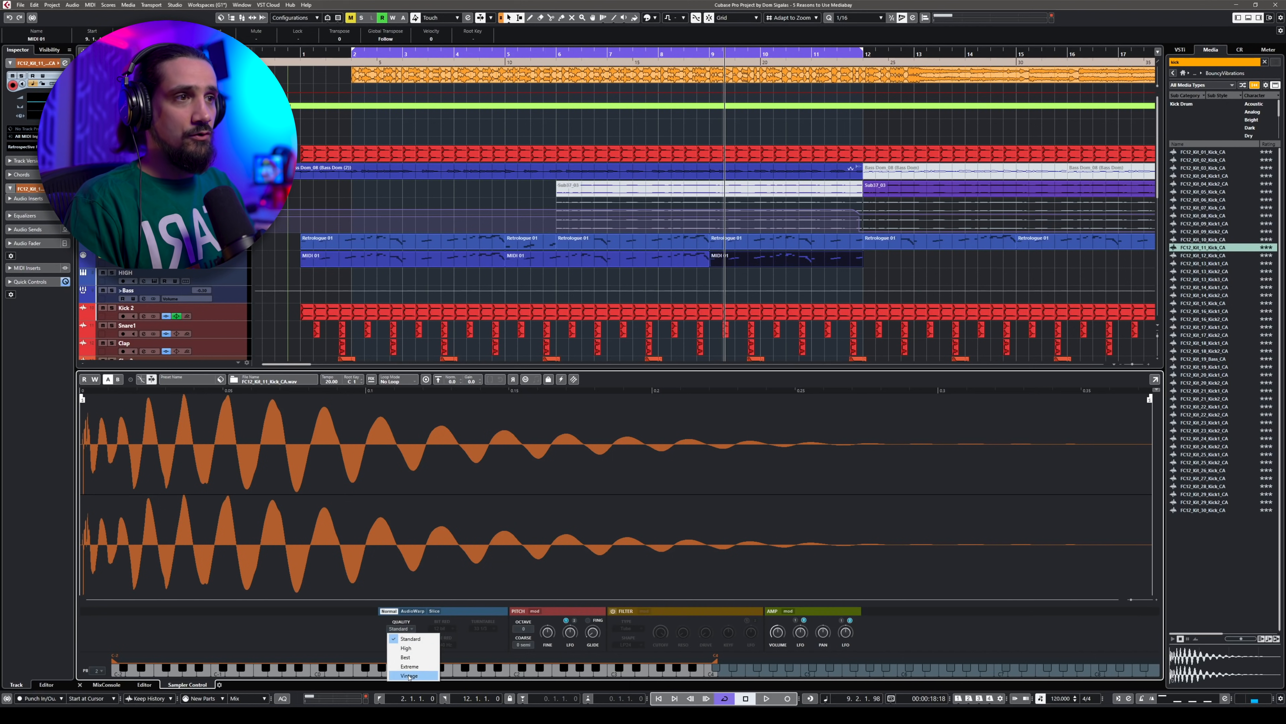
Compare the kick sampler's Standard and Vintage quality modes and leave the quality set to Vintage.
click(409, 675)
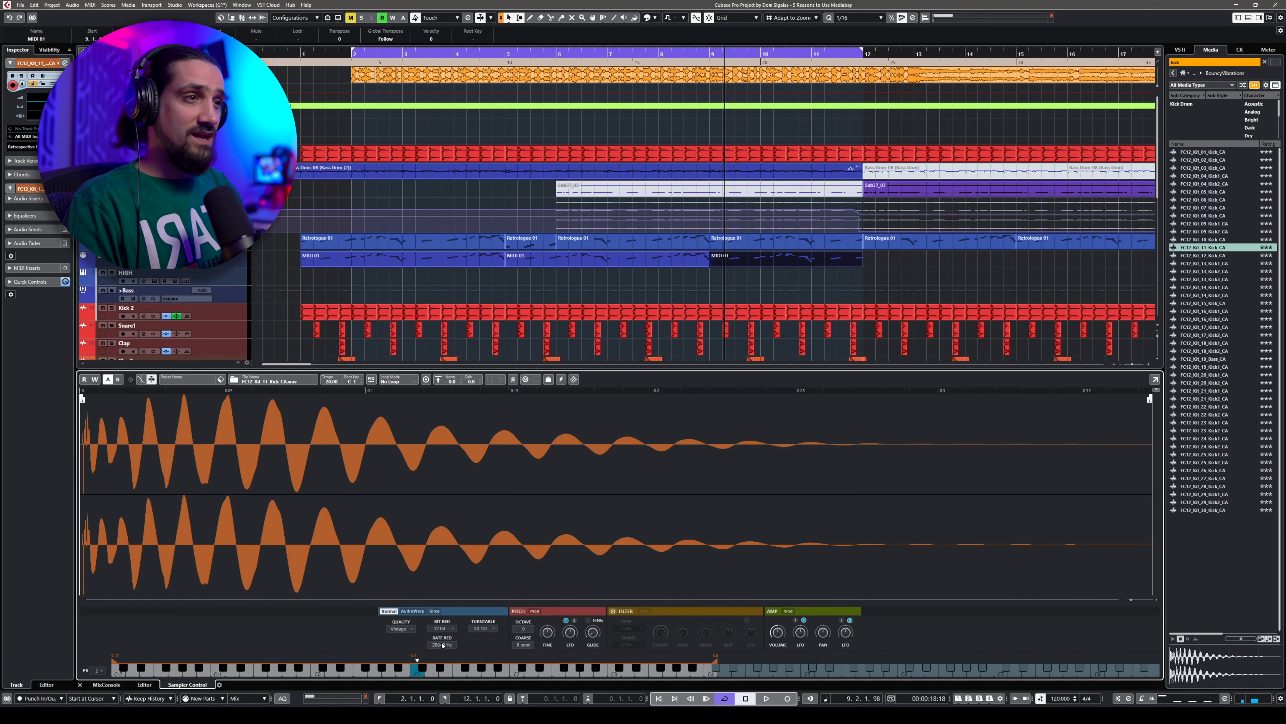
click(401, 628)
click(405, 636)
click(405, 632)
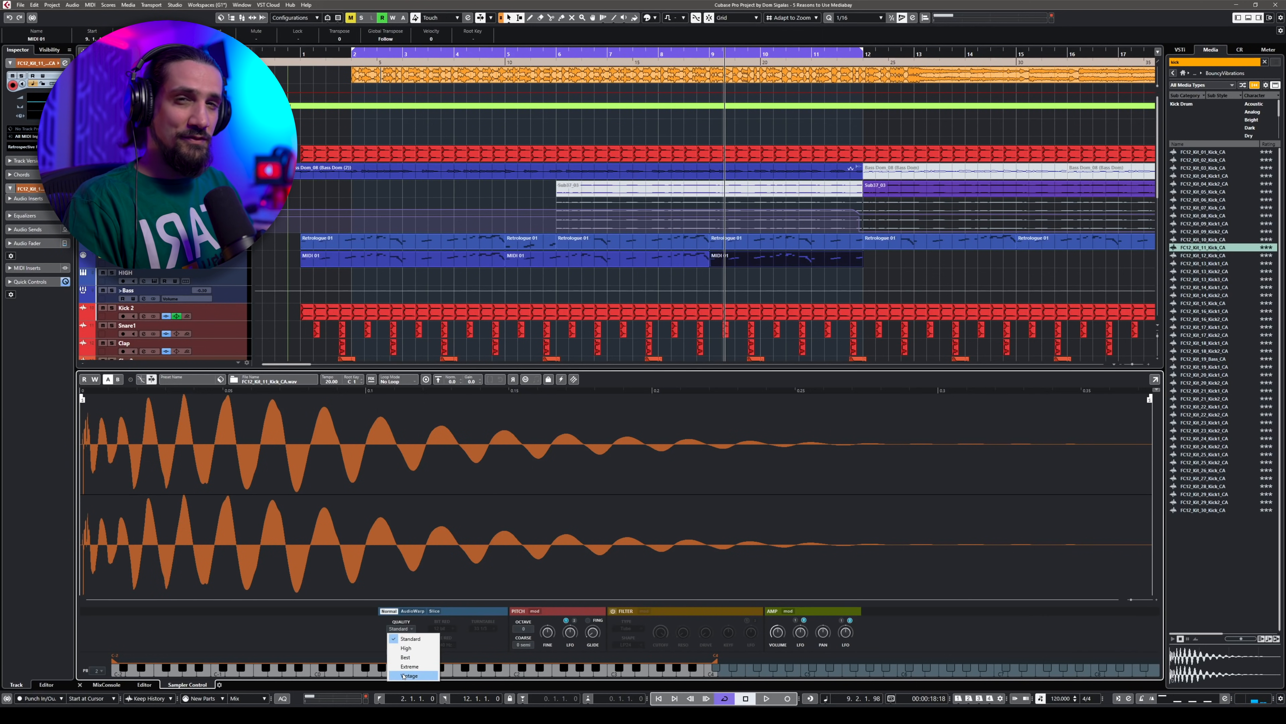
click(403, 675)
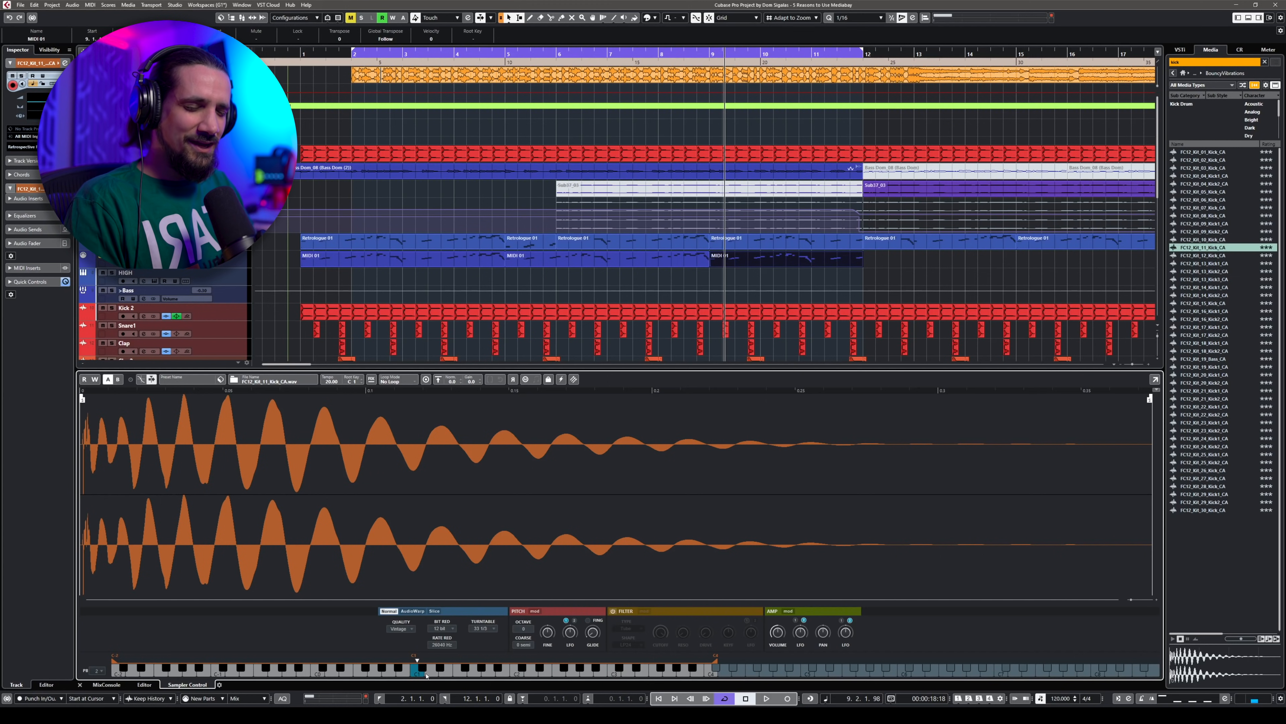
click(401, 628)
click(406, 634)
click(401, 628)
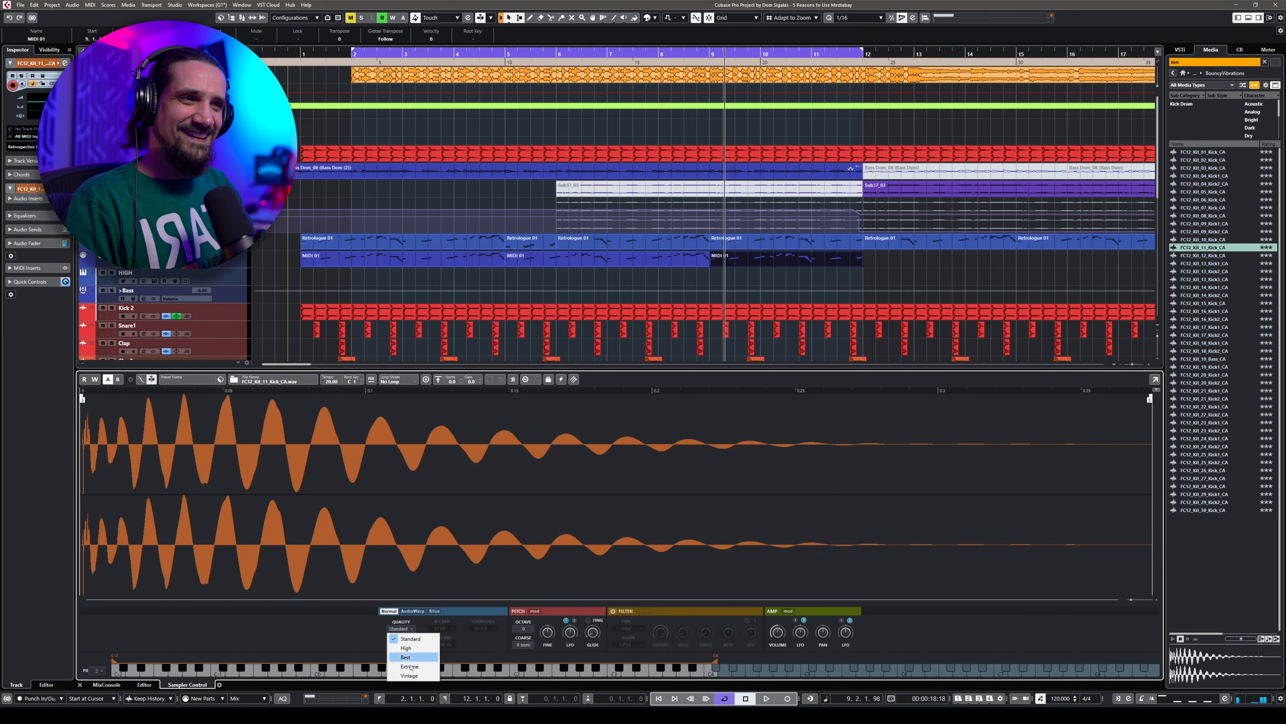
click(409, 675)
click(447, 647)
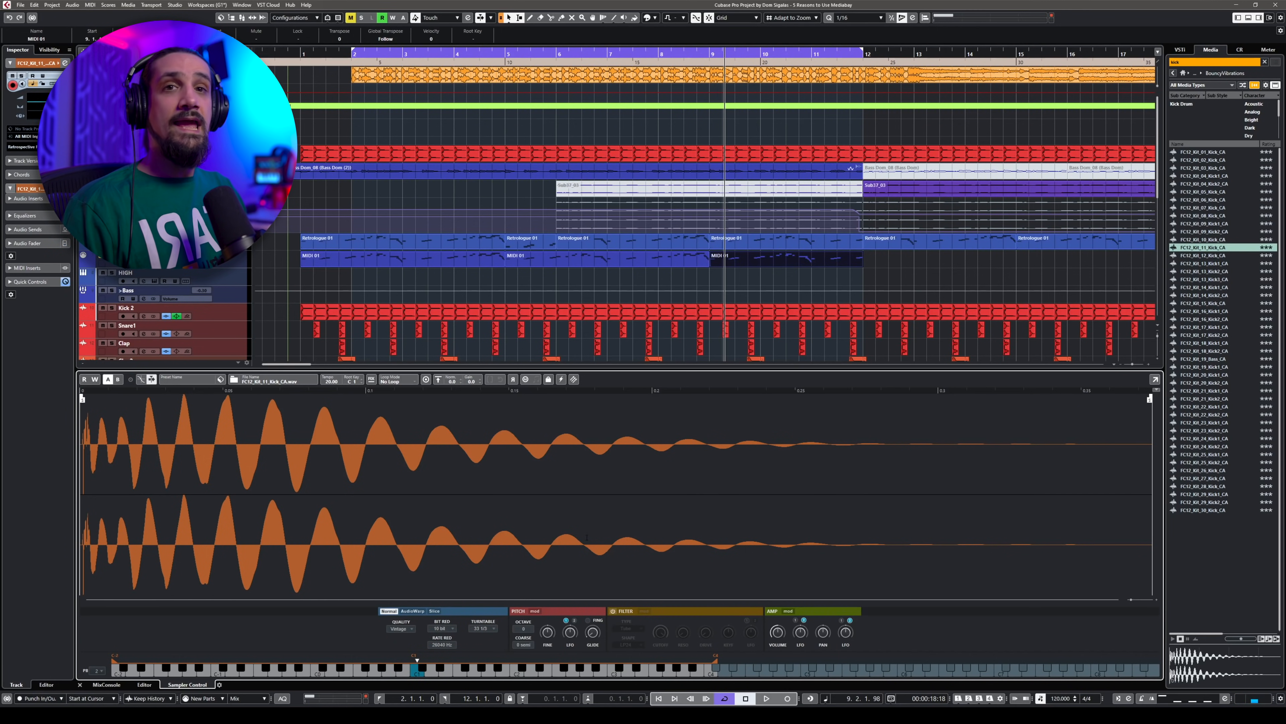
Search the media library for snare, audition the samples and create a sampler track from FC12_Kit_16_Snare1_CA.
double_click(1177, 65)
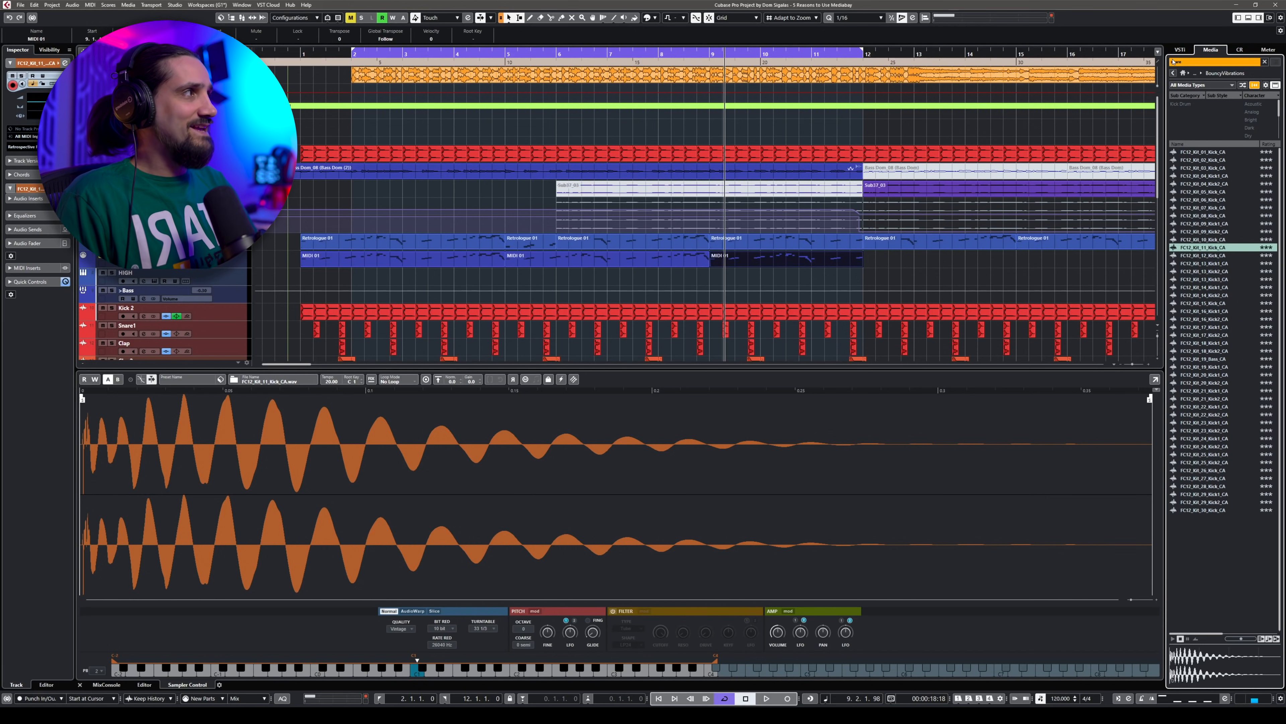
click(1217, 271)
key(Down)
key(Down)
key(Down)
key(Down)
key(Down)
key(Down)
key(Down)
key(Down)
key(Down)
key(Down)
key(Down)
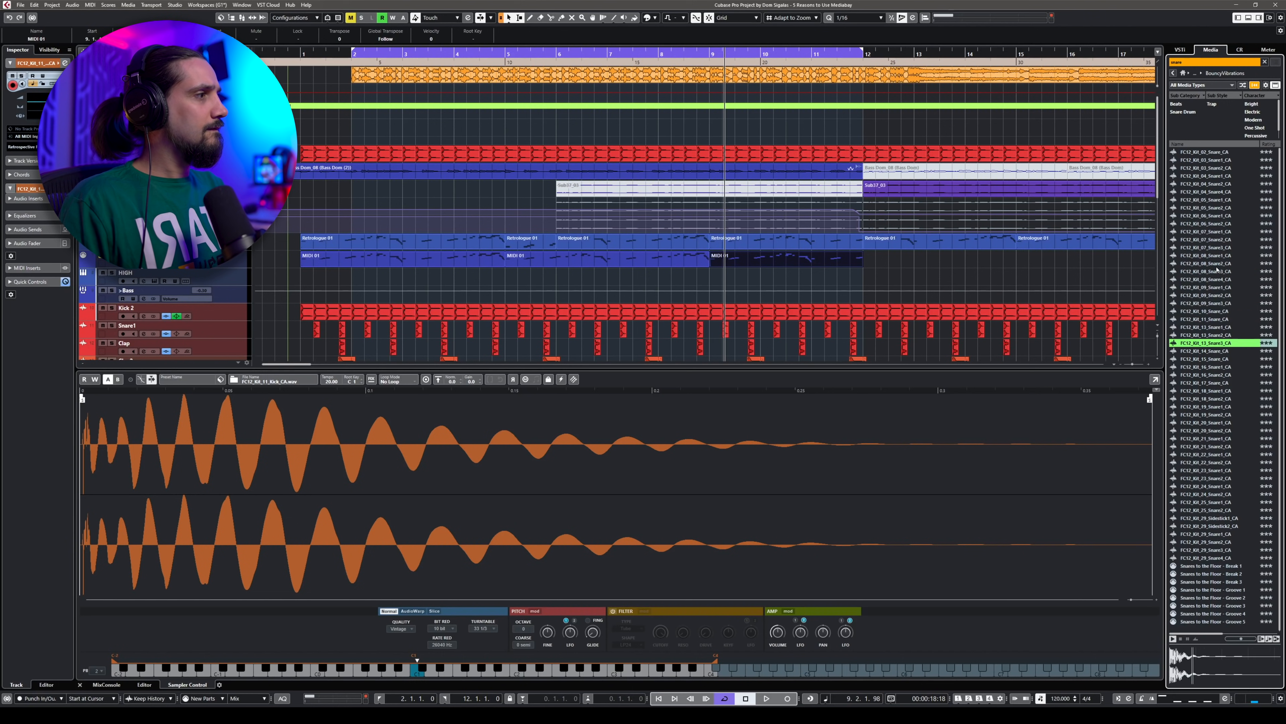
key(Up)
key(Up)
key(Up)
key(Down)
key(Down)
key(Down)
key(Down)
key(Down)
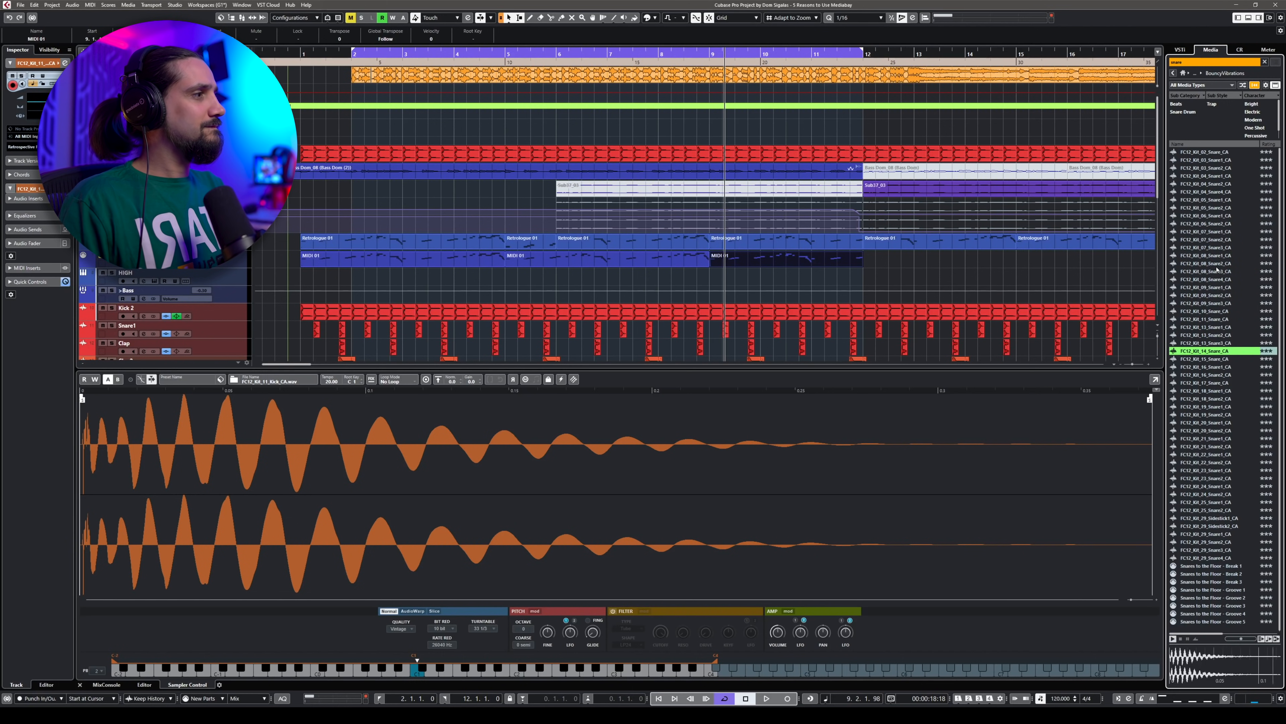
key(Up)
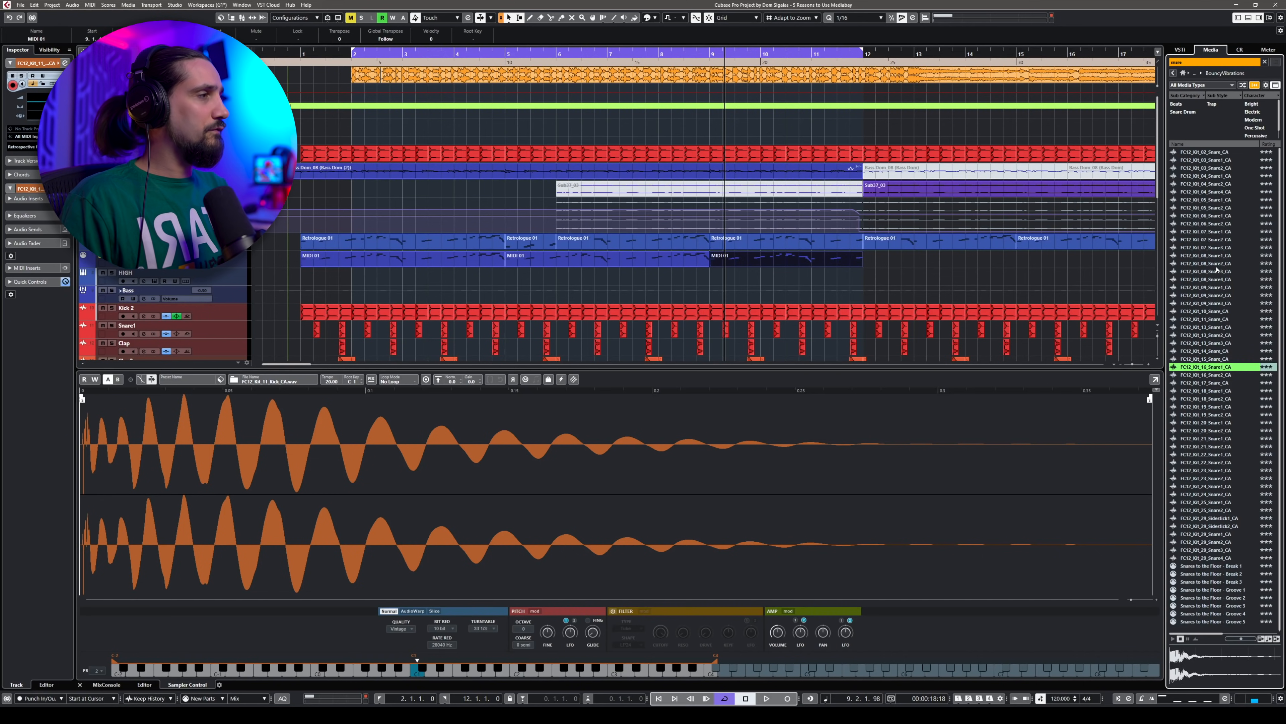
right_click(1209, 367)
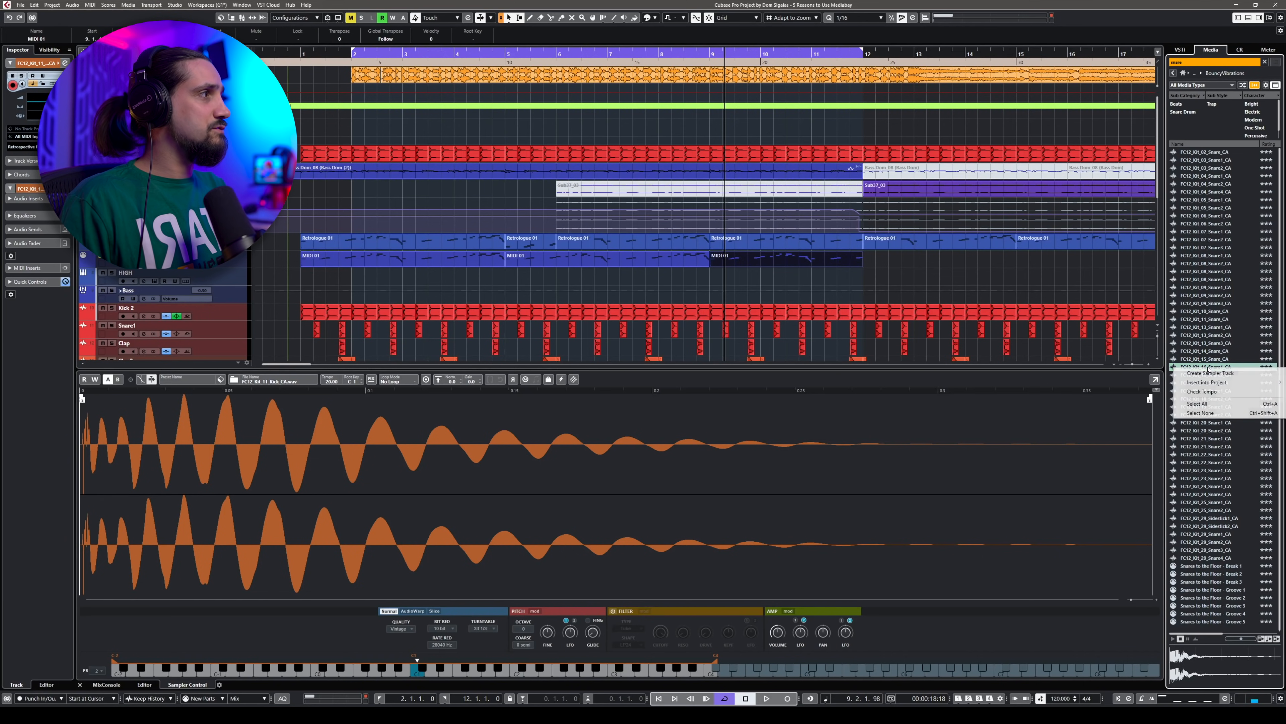
click(1212, 374)
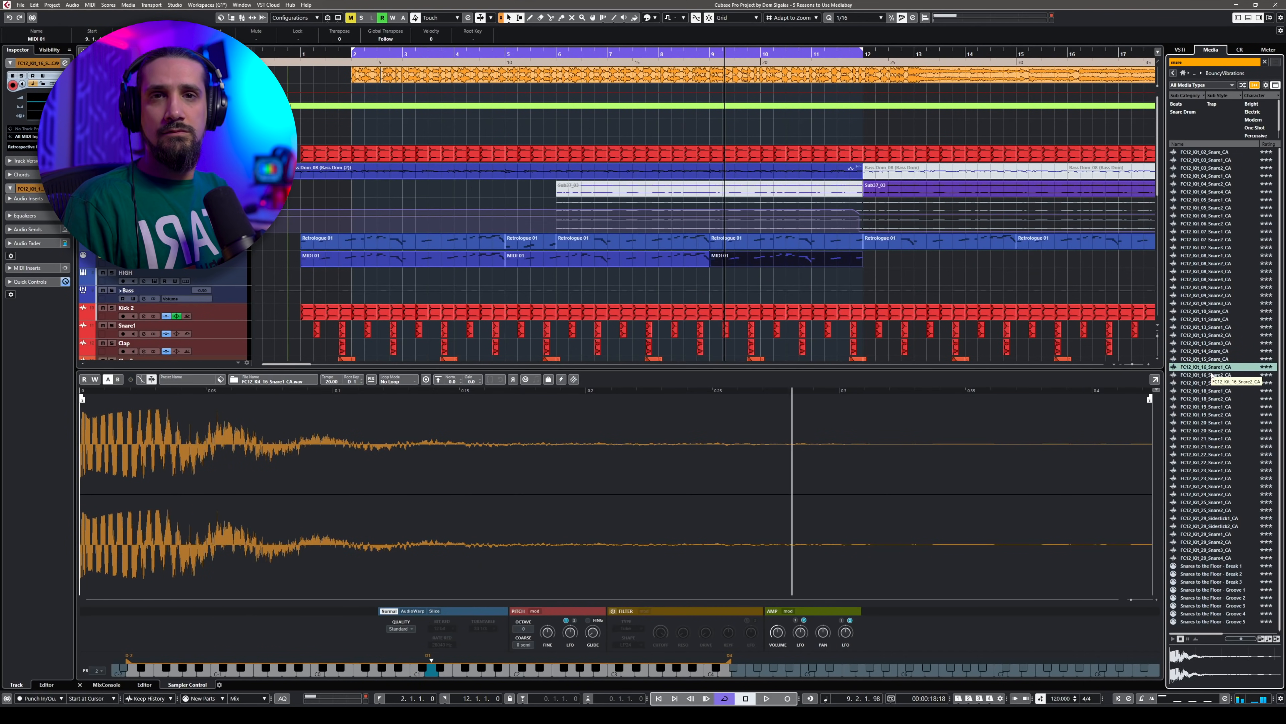